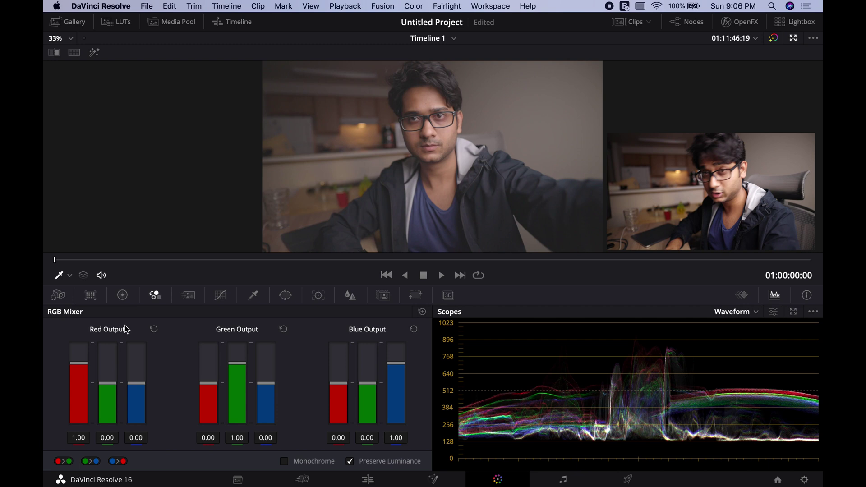
# Replace the RGB Mixer with the Lift, Gamma, Gain and Offset primary color wheels
pyautogui.click(123, 295)
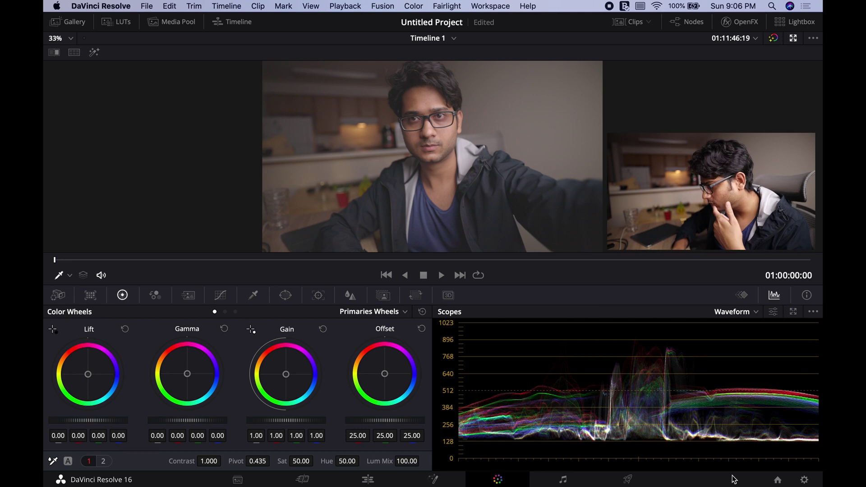
# Lower the Lift master wheel to -0.06 and raise the Gain master wheel to 1.24
pyautogui.click(737, 315)
pyautogui.click(738, 315)
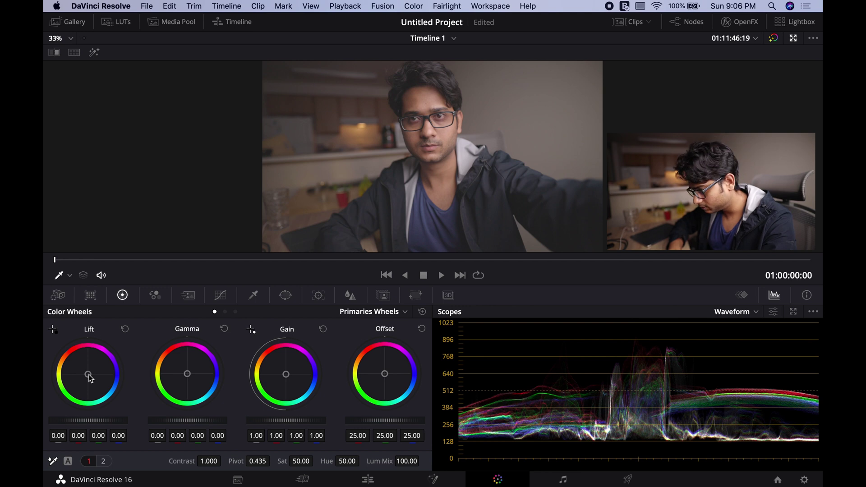
pyautogui.moveTo(89, 377); pyautogui.dragTo(87, 377)
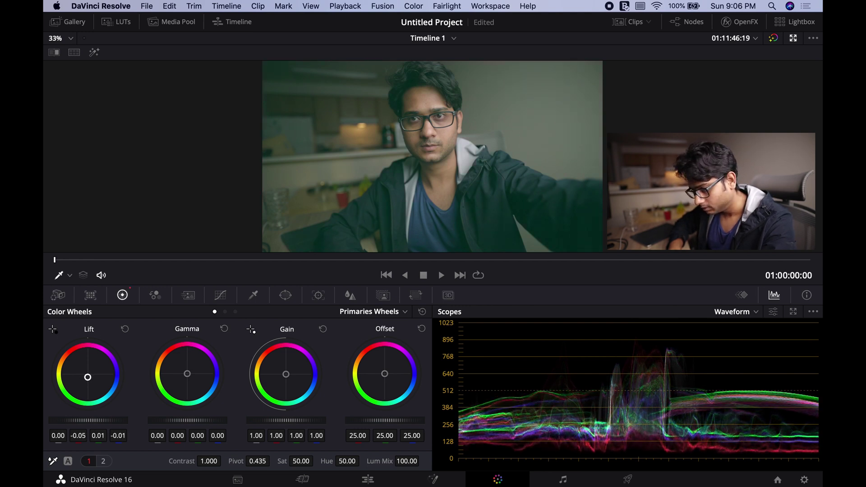
pyautogui.doubleClick(88, 378)
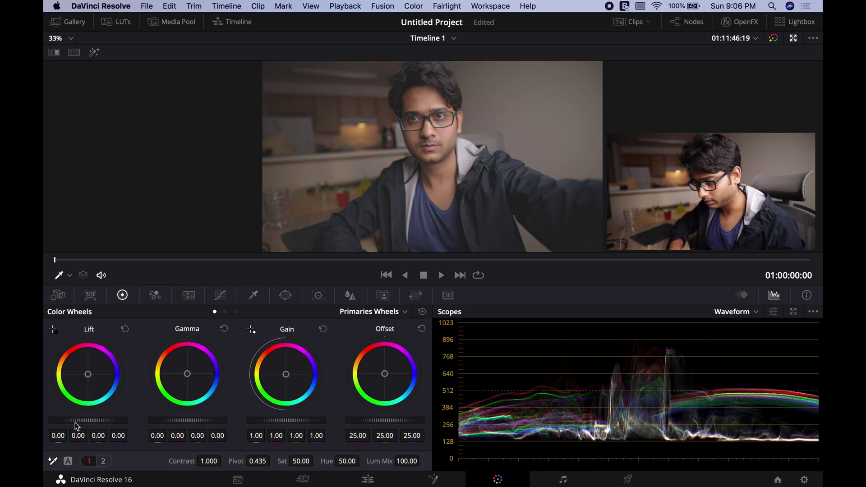
pyautogui.moveTo(82, 422); pyautogui.dragTo(69, 422)
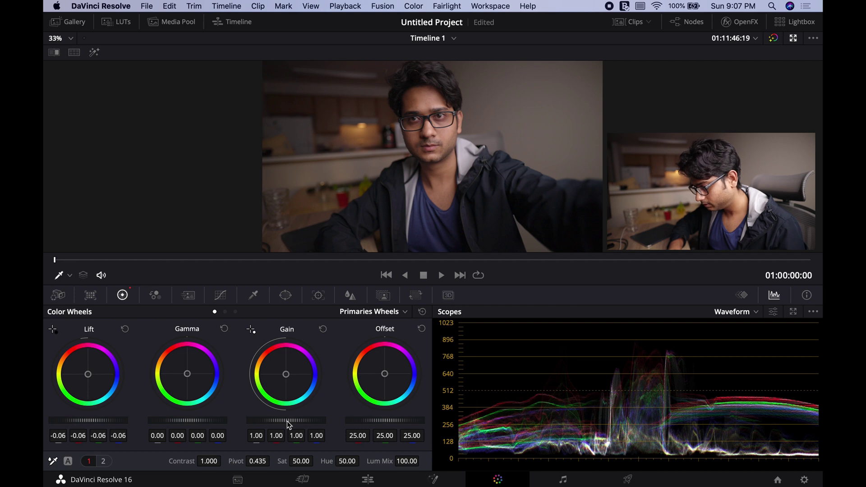
pyautogui.moveTo(286, 420); pyautogui.dragTo(340, 420)
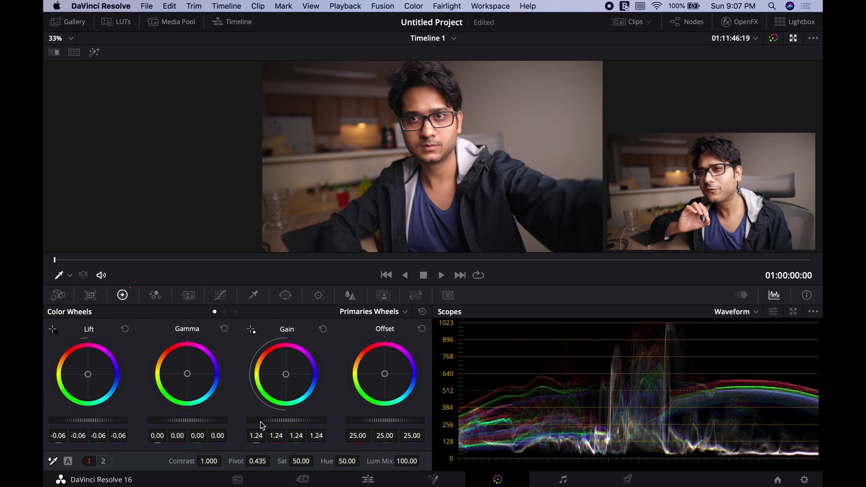
pyautogui.press('space')
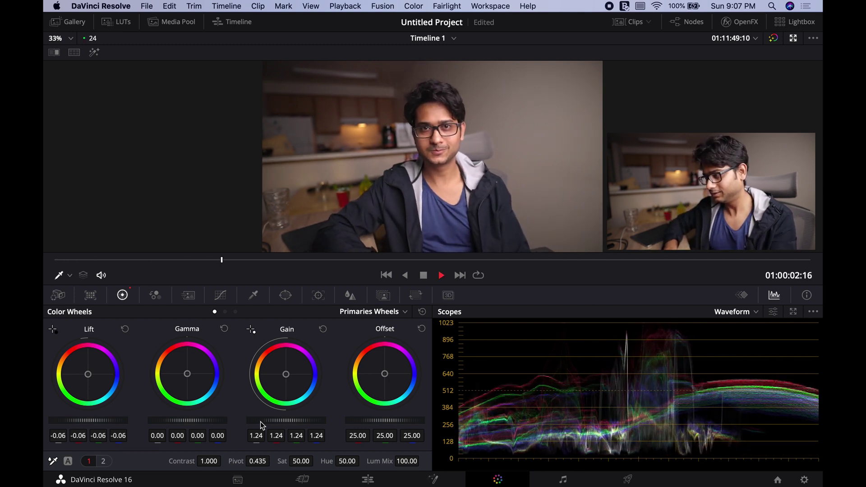
pyautogui.press('space')
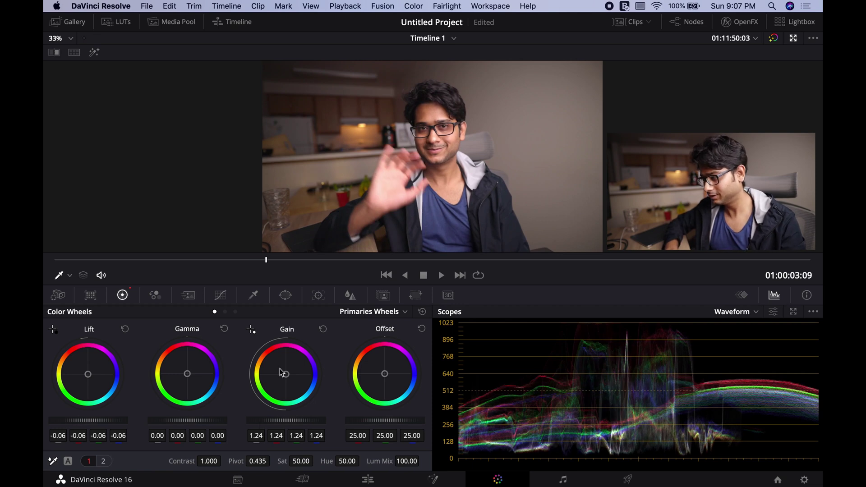
pyautogui.press('space')
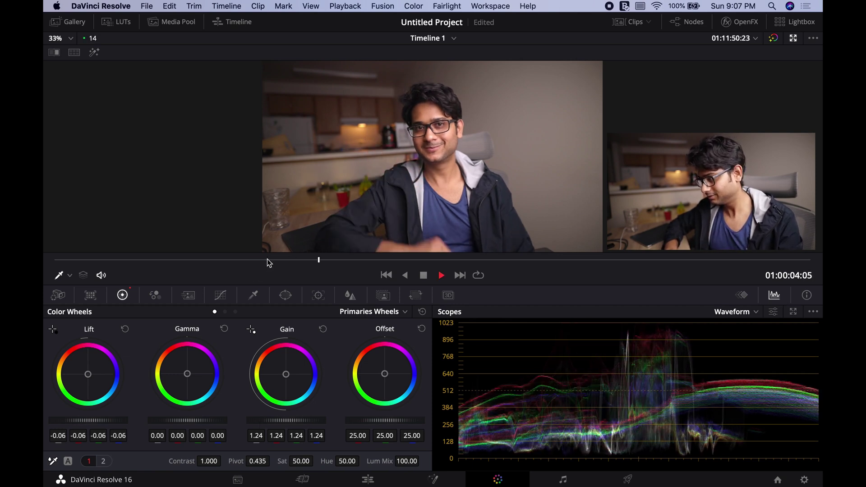
pyautogui.press('space')
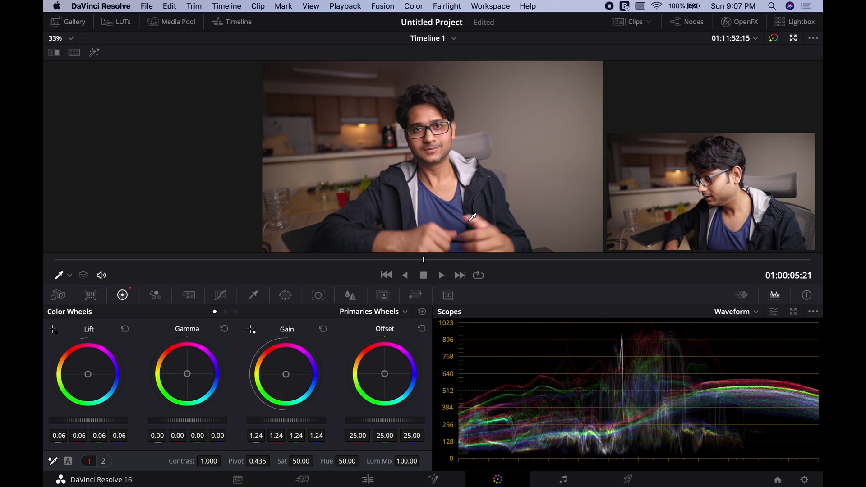
pyautogui.moveTo(427, 261); pyautogui.dragTo(156, 265)
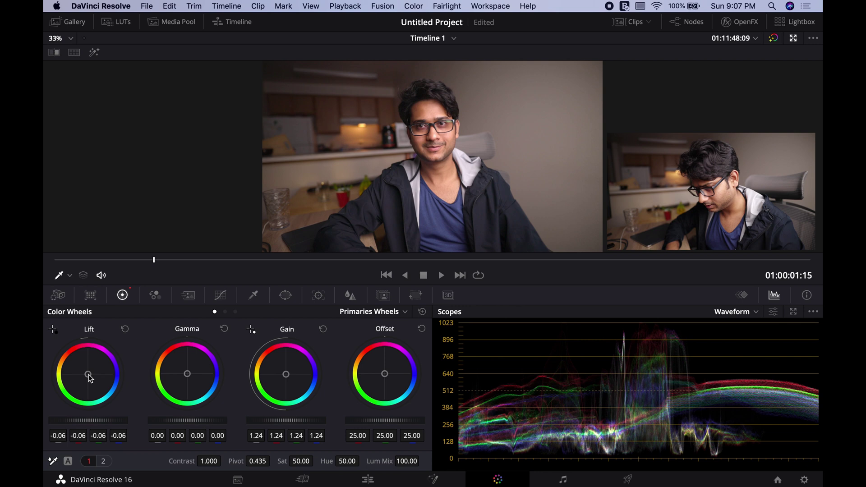
# Tint shadows teal (Lift red -0.10, blue -0.03) and highlights orange (Gain red 1.32, blue 1.11), then play
pyautogui.moveTo(89, 377); pyautogui.dragTo(89, 377)
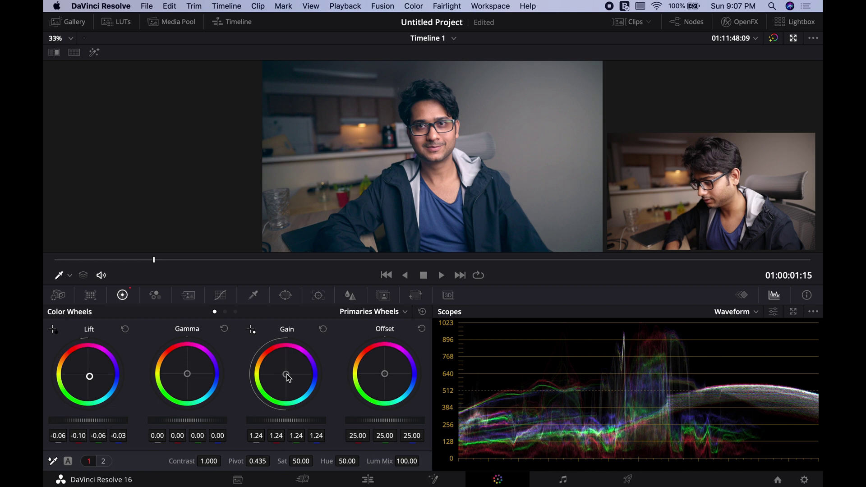
pyautogui.moveTo(289, 378); pyautogui.dragTo(285, 375)
pyautogui.press('space')
pyautogui.press('space')
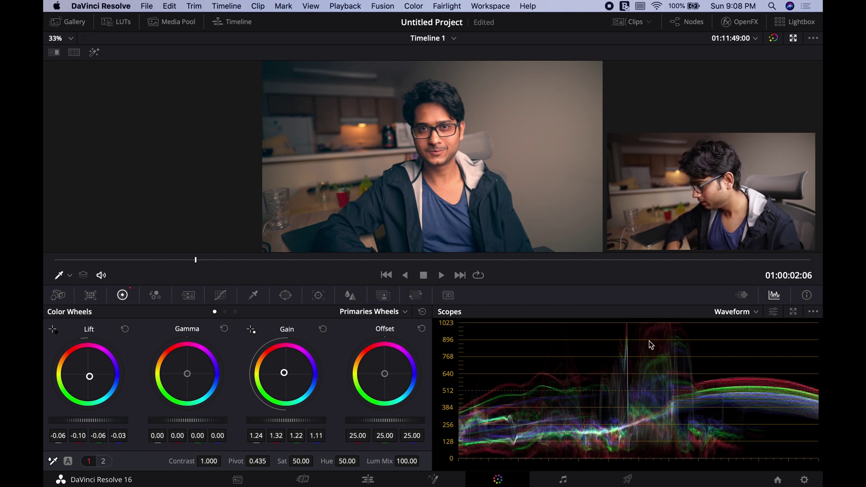
# Set the scope to Vectorscope and enable its skin tone indicator
pyautogui.click(744, 312)
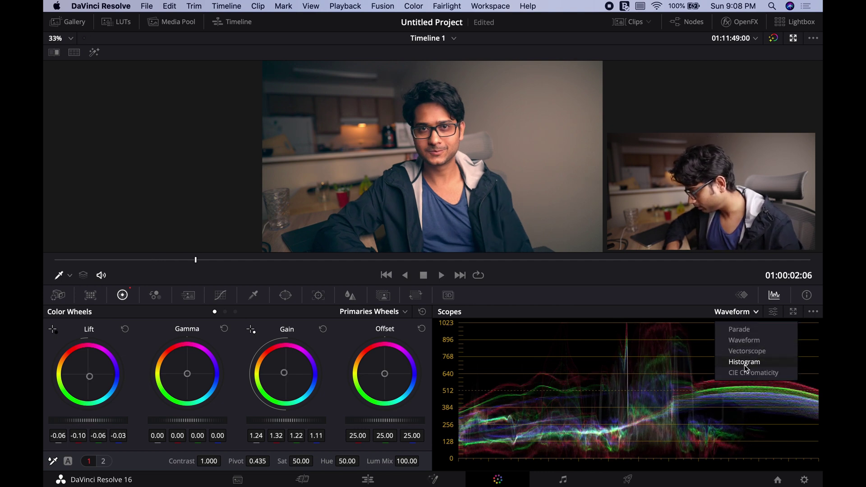
pyautogui.click(748, 352)
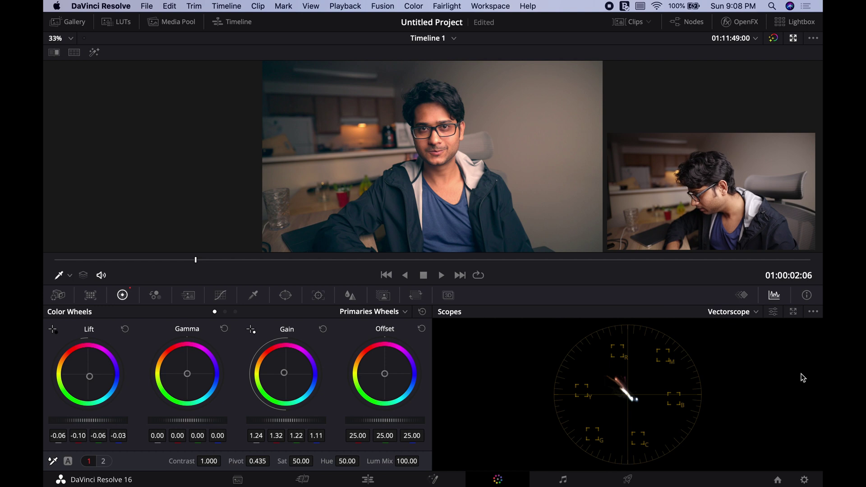
pyautogui.click(718, 312)
pyautogui.click(718, 312)
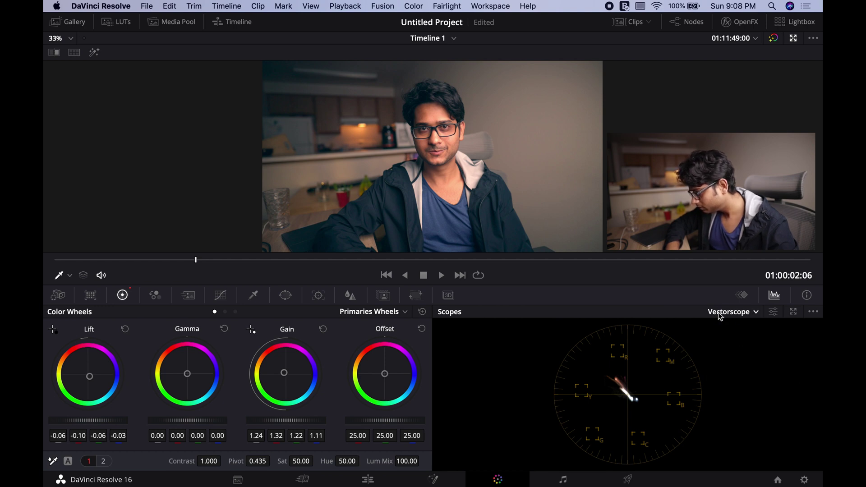
pyautogui.click(773, 311)
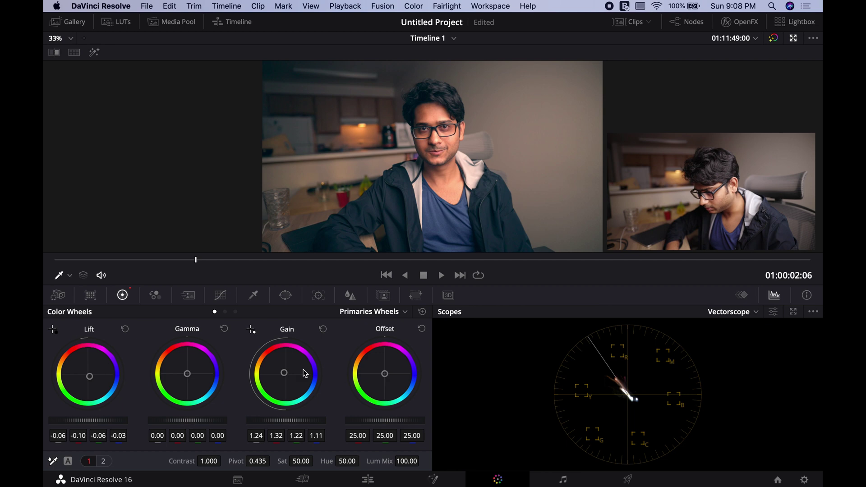
# Try small Gain and Lift balance tweaks, review playback, then undo back to neutral Lift -0.06 and Gain 1.24
pyautogui.moveTo(284, 373); pyautogui.dragTo(284, 372)
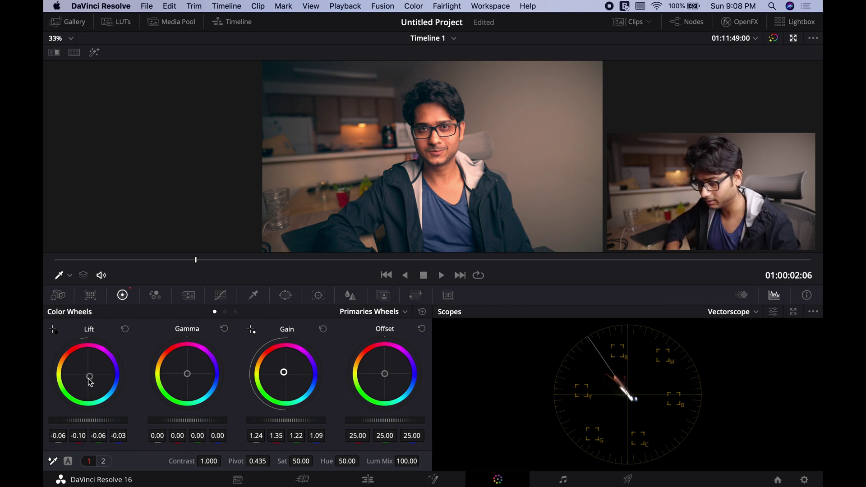
pyautogui.moveTo(91, 379); pyautogui.dragTo(90, 377)
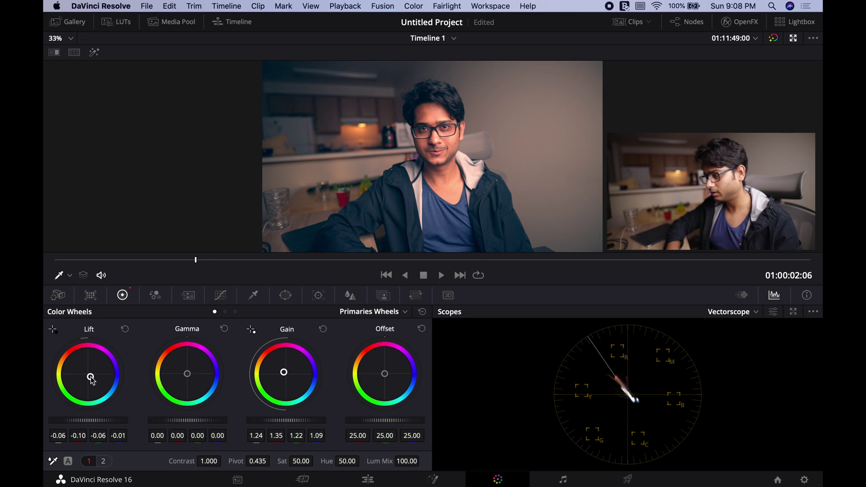
pyautogui.press('space')
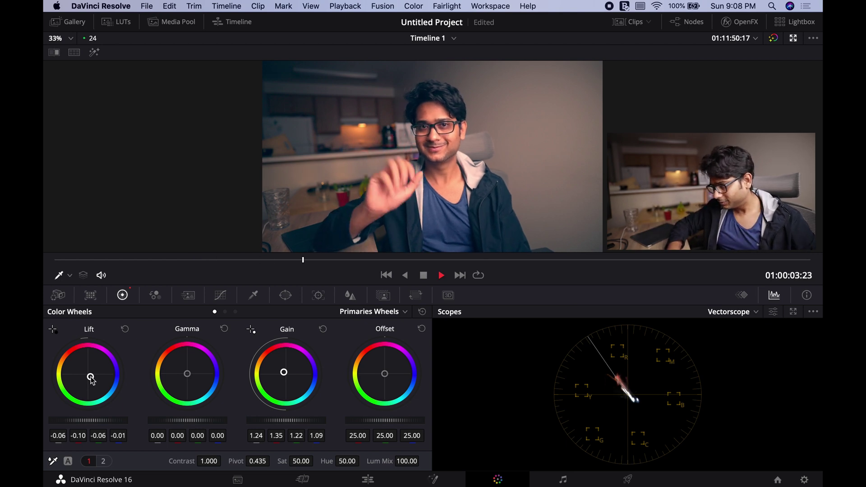
pyautogui.press('space')
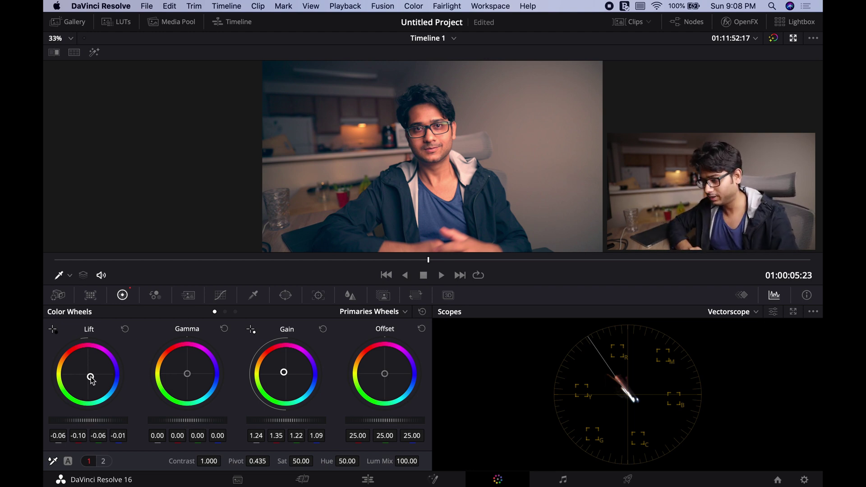
pyautogui.press('super+z')
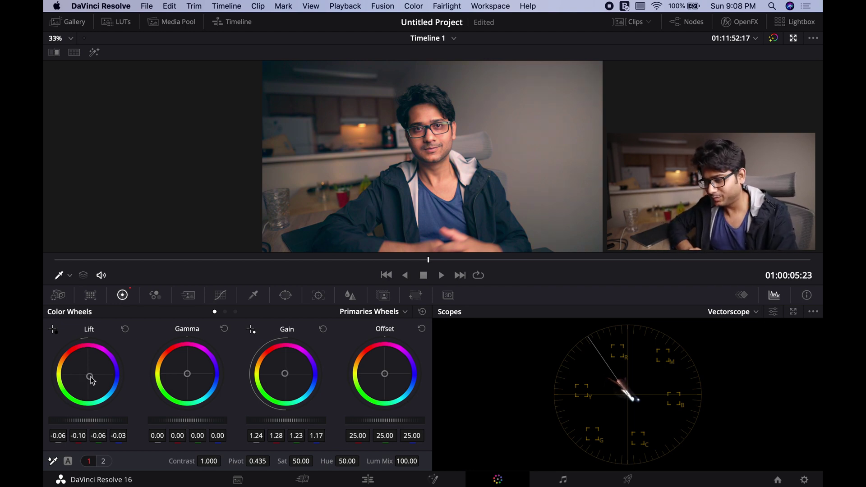
pyautogui.press('super+z')
pyautogui.press('super+z')
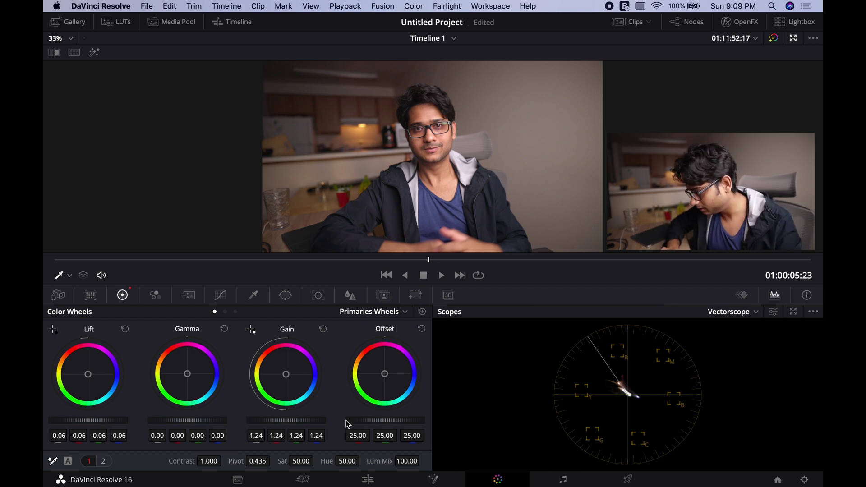
# Return the scope to Waveform, set Saturation to 52.80 and Contrast to 1.076, and preview playback
pyautogui.click(747, 315)
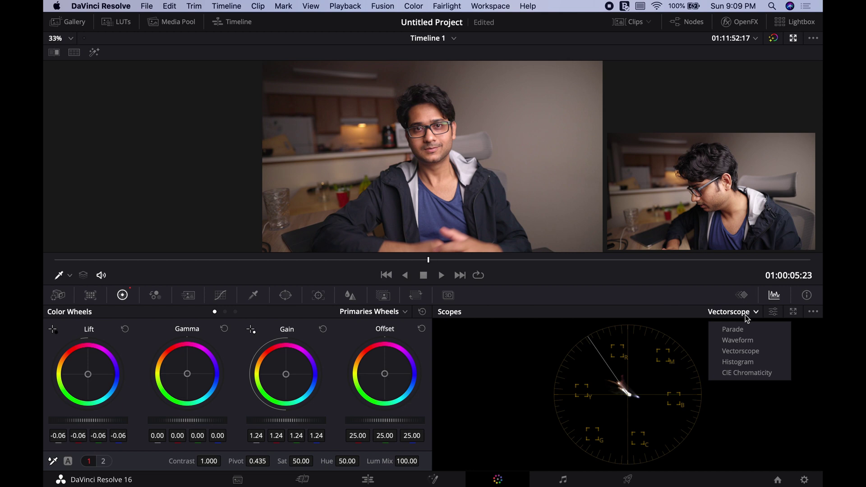
pyautogui.click(743, 340)
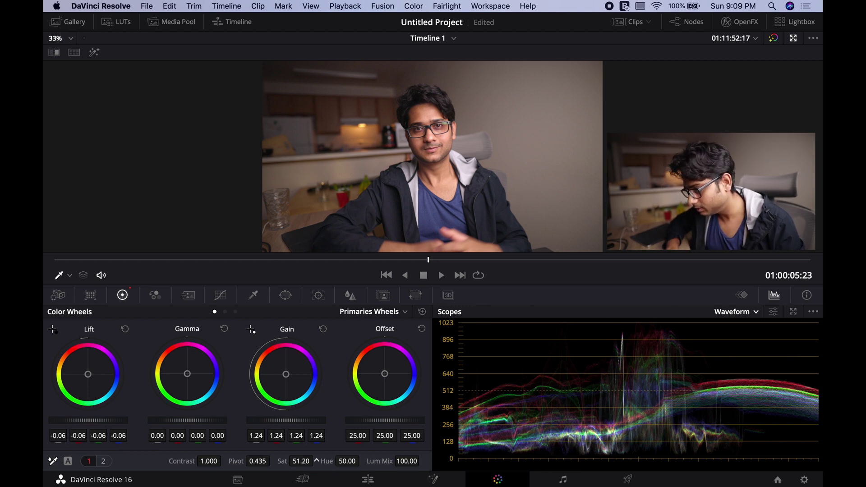
pyautogui.moveTo(317, 461); pyautogui.dragTo(316, 461)
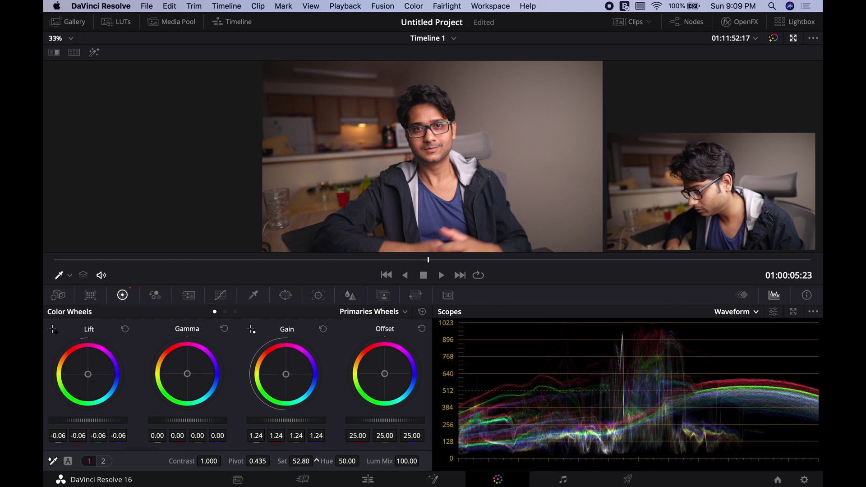
pyautogui.moveTo(211, 461); pyautogui.dragTo(225, 460)
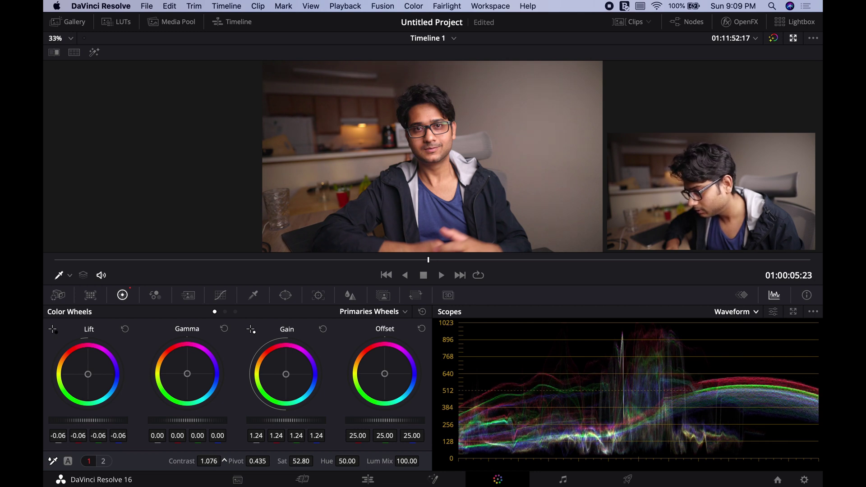
pyautogui.press('space')
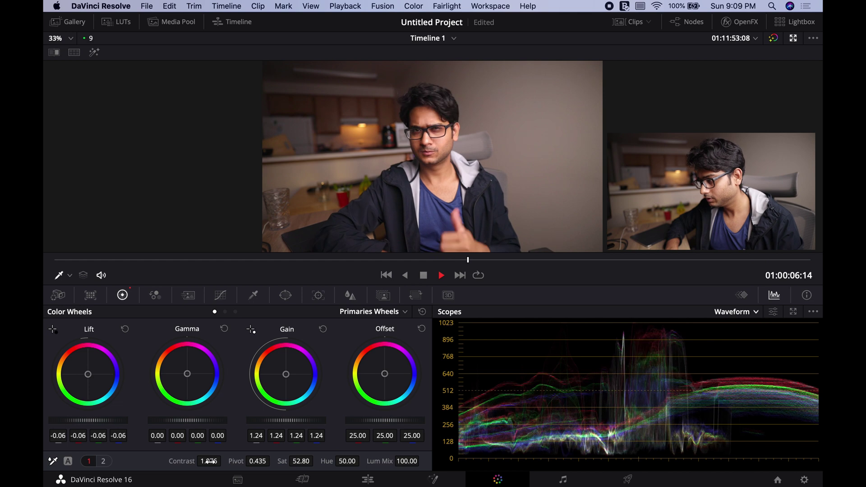
pyautogui.press('space')
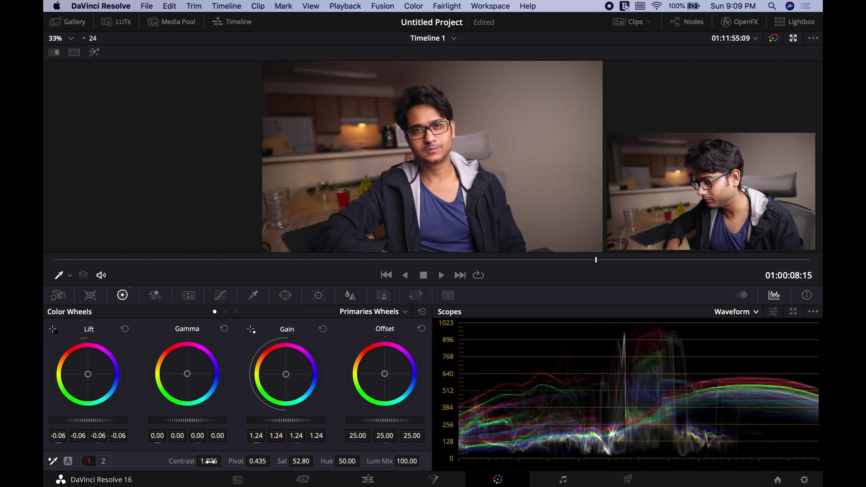
pyautogui.click(62, 260)
pyautogui.press('space')
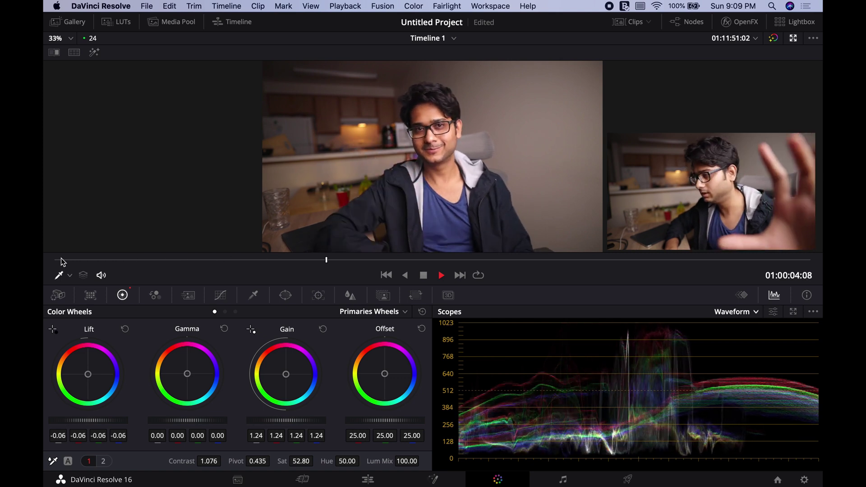
pyautogui.press('space')
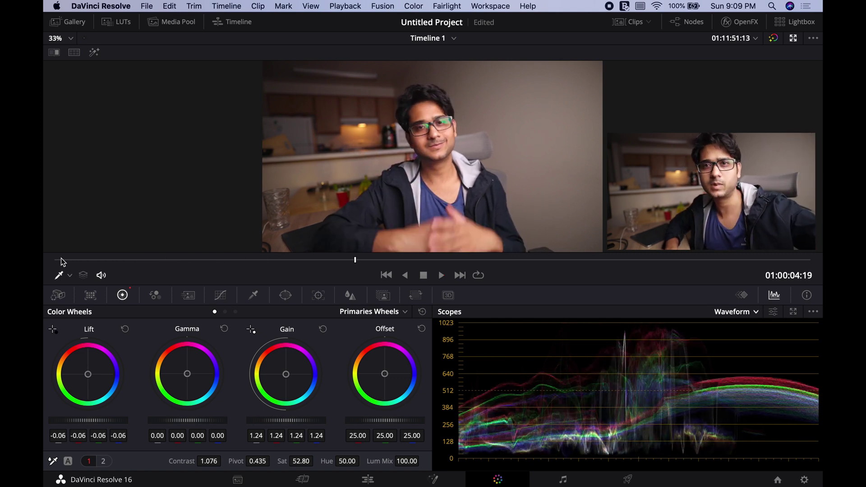